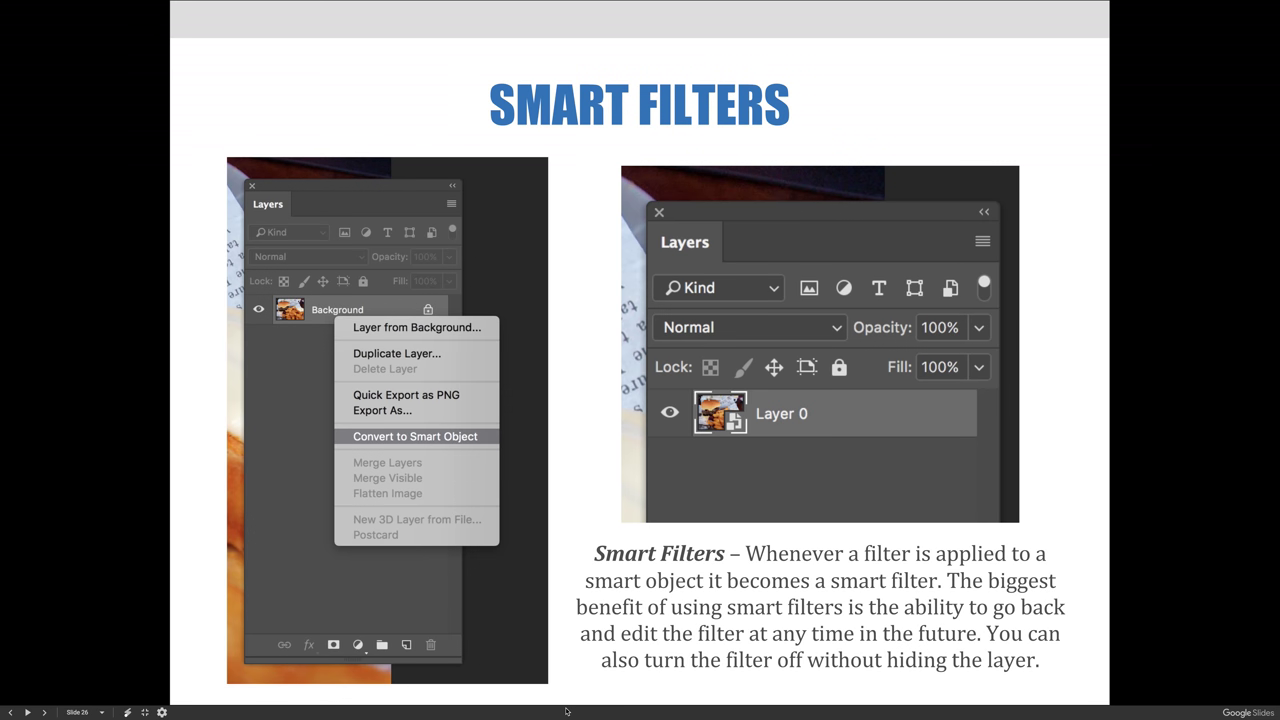
# Advance to the Blur Gallery smart filters slide, exit the slideshow, and switch to Photoshop.
pyautogui.press('Right')
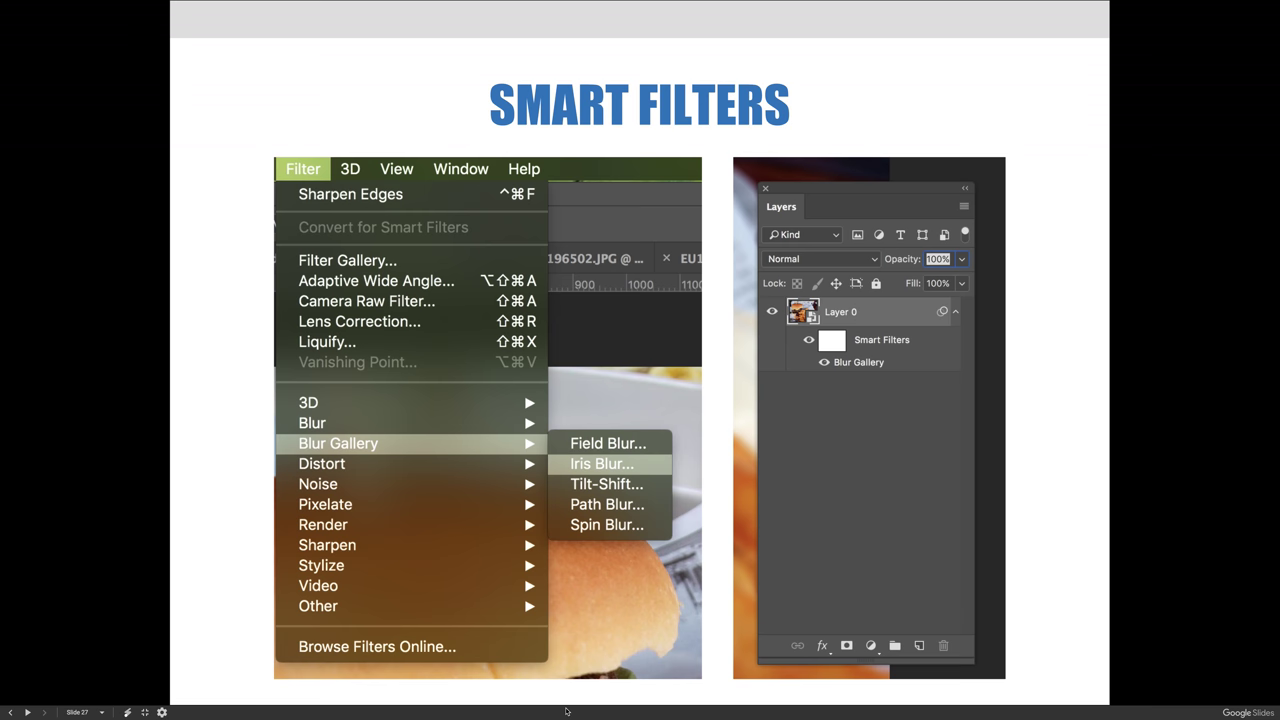
pyautogui.press('Escape')
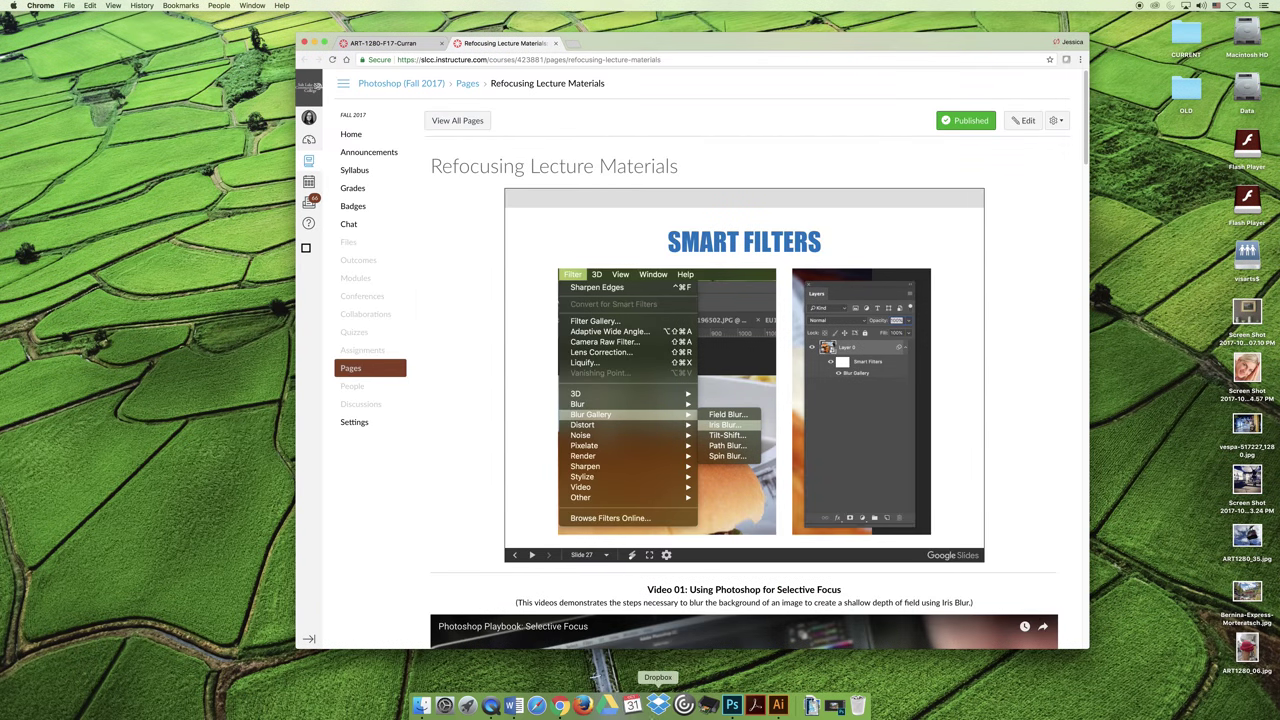
pyautogui.click(732, 705)
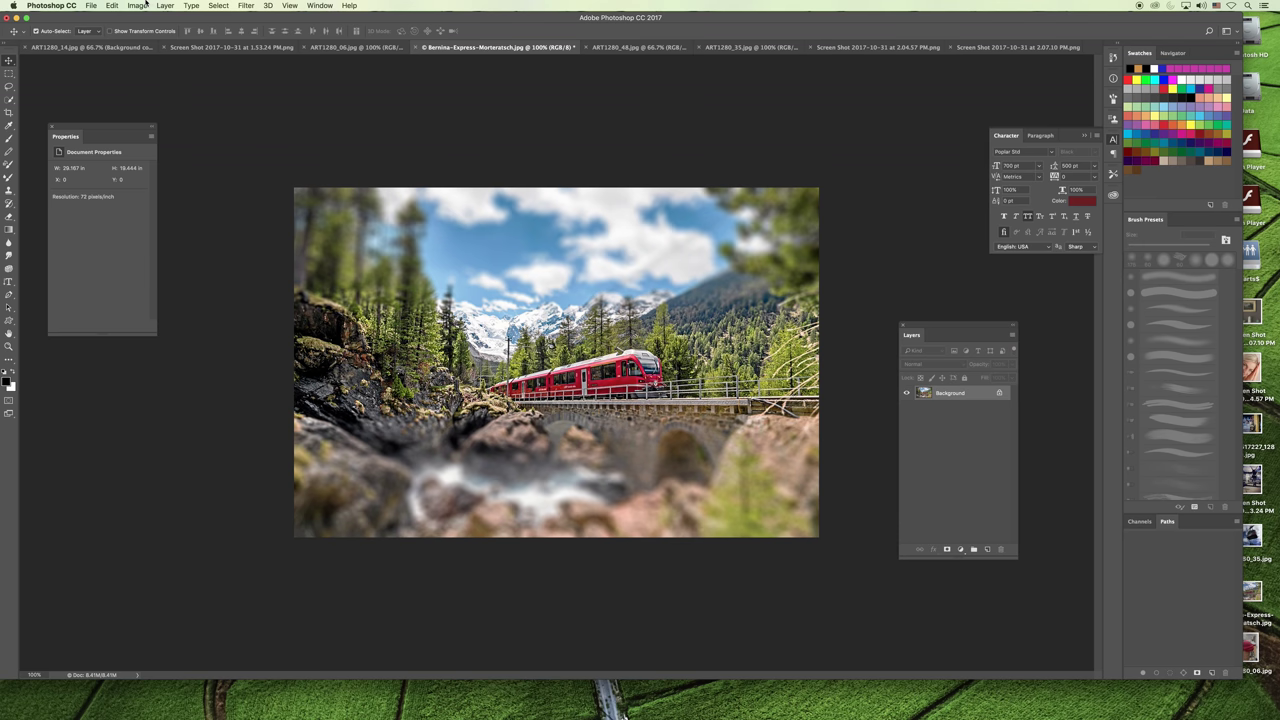
# Step backward to remove the tilt-shift blur from the train photo, then duplicate the photo layer.
pyautogui.click(112, 5)
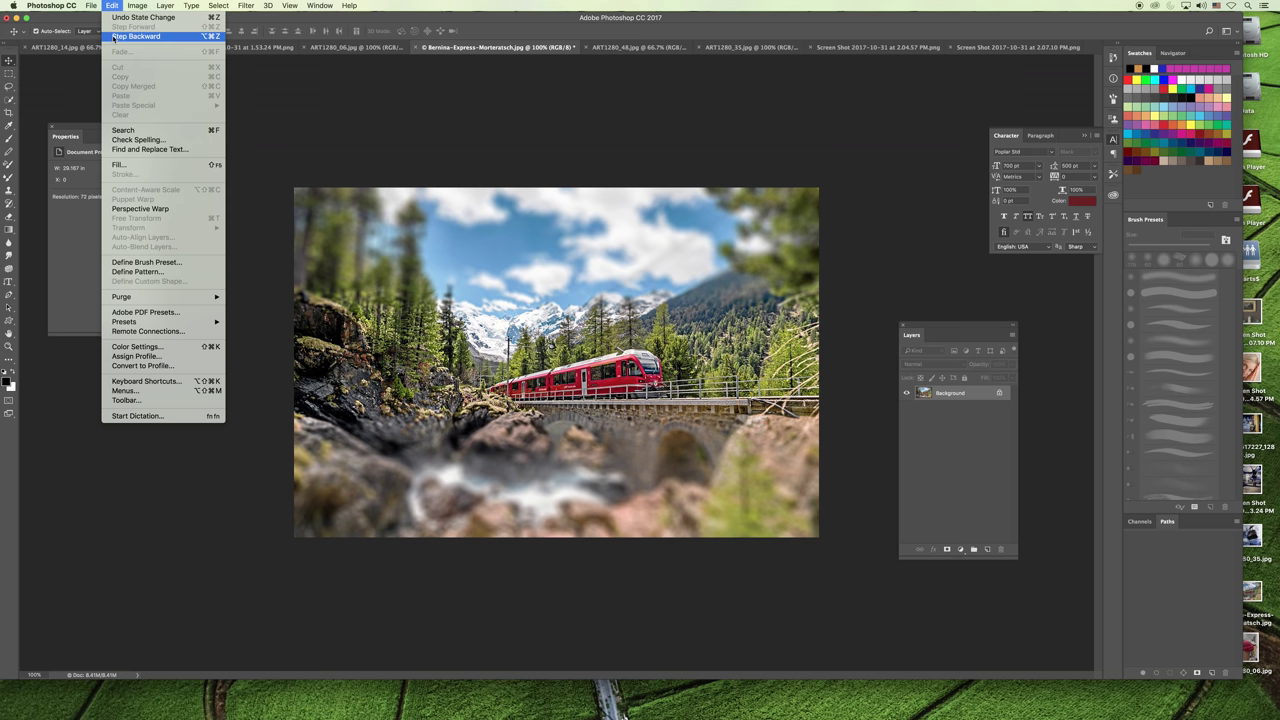
pyautogui.click(114, 36)
pyautogui.click(114, 36)
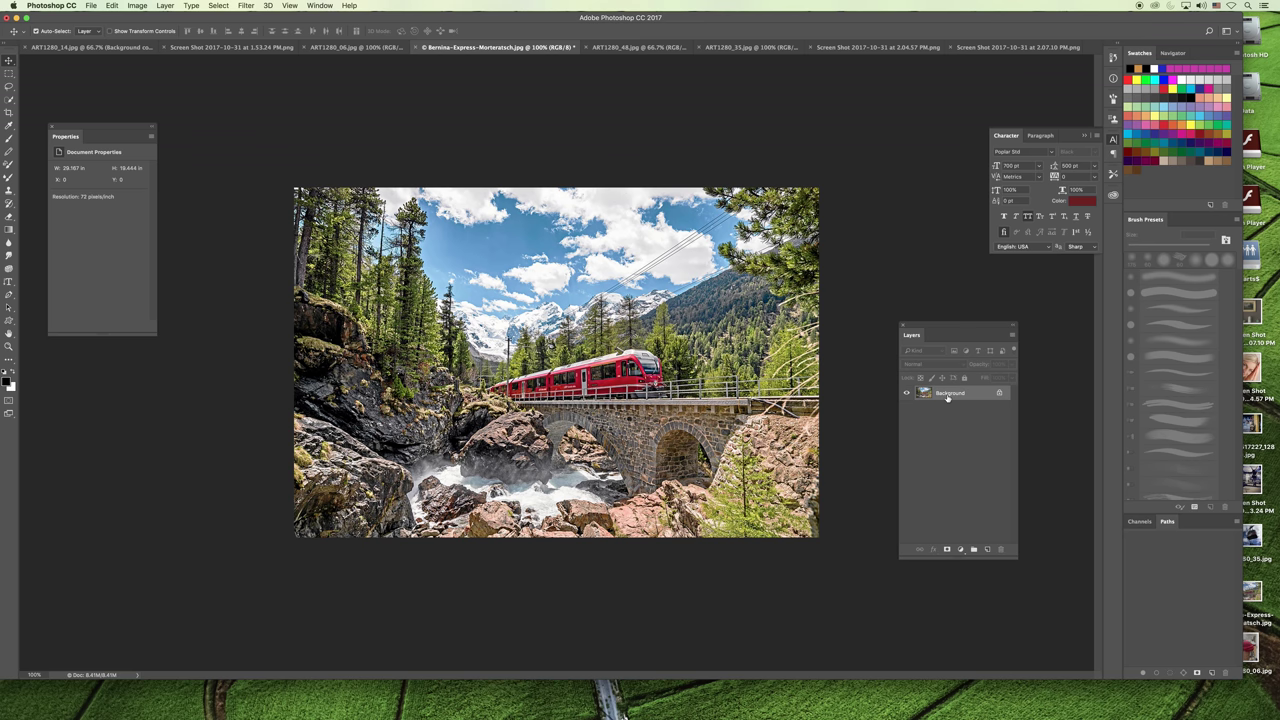
pyautogui.press('super+j')
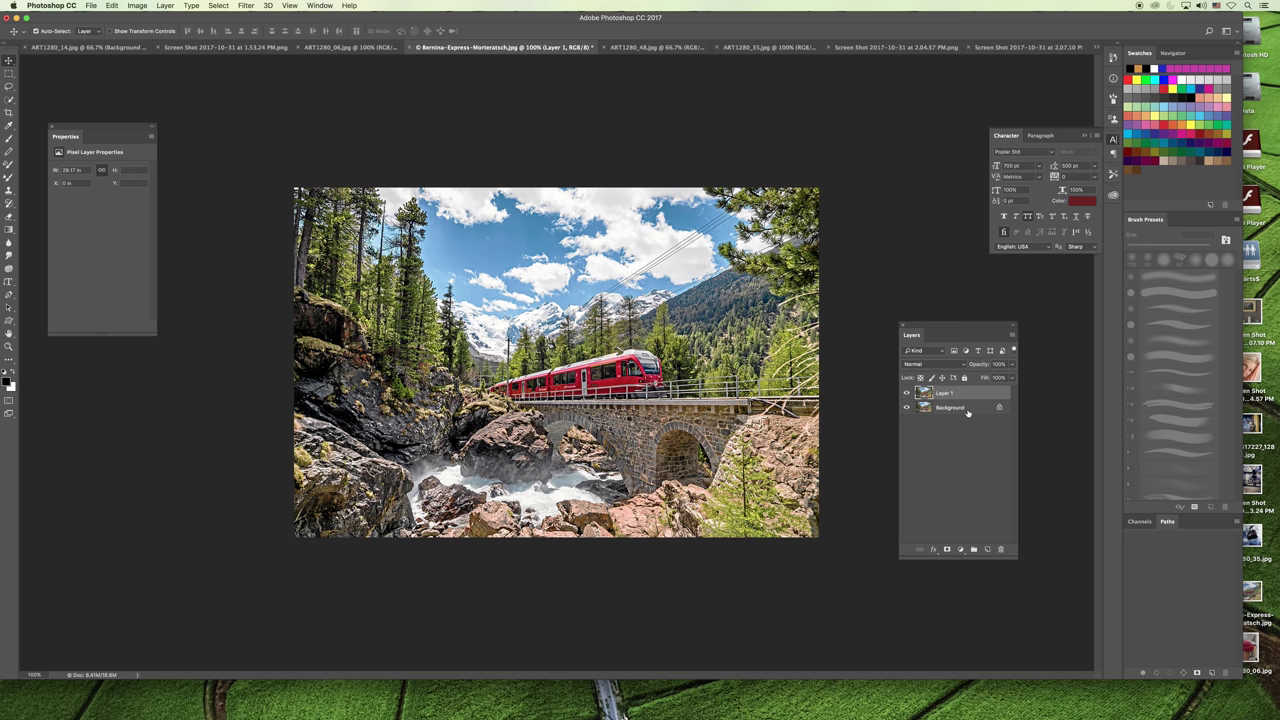
# Hide the Background layer, convert Layer 1 to a smart object, and open its contents.
pyautogui.click(907, 409)
pyautogui.rightClick(947, 395)
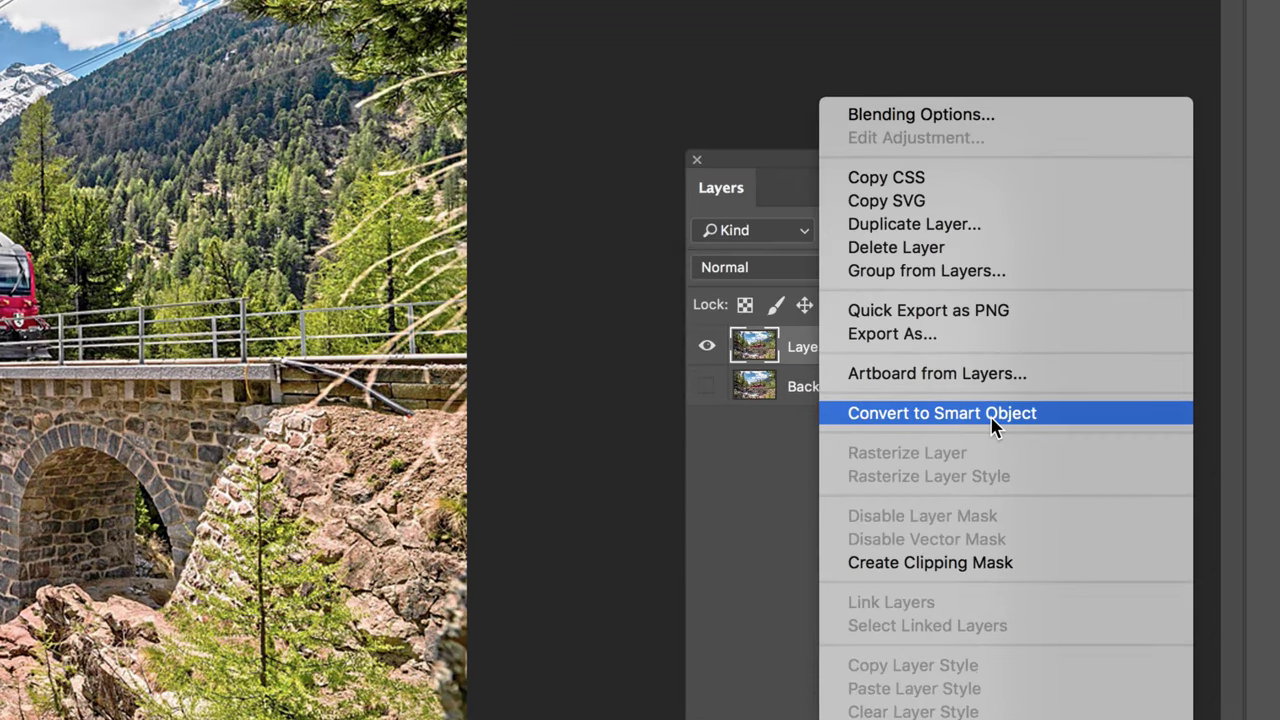
pyautogui.click(1011, 421)
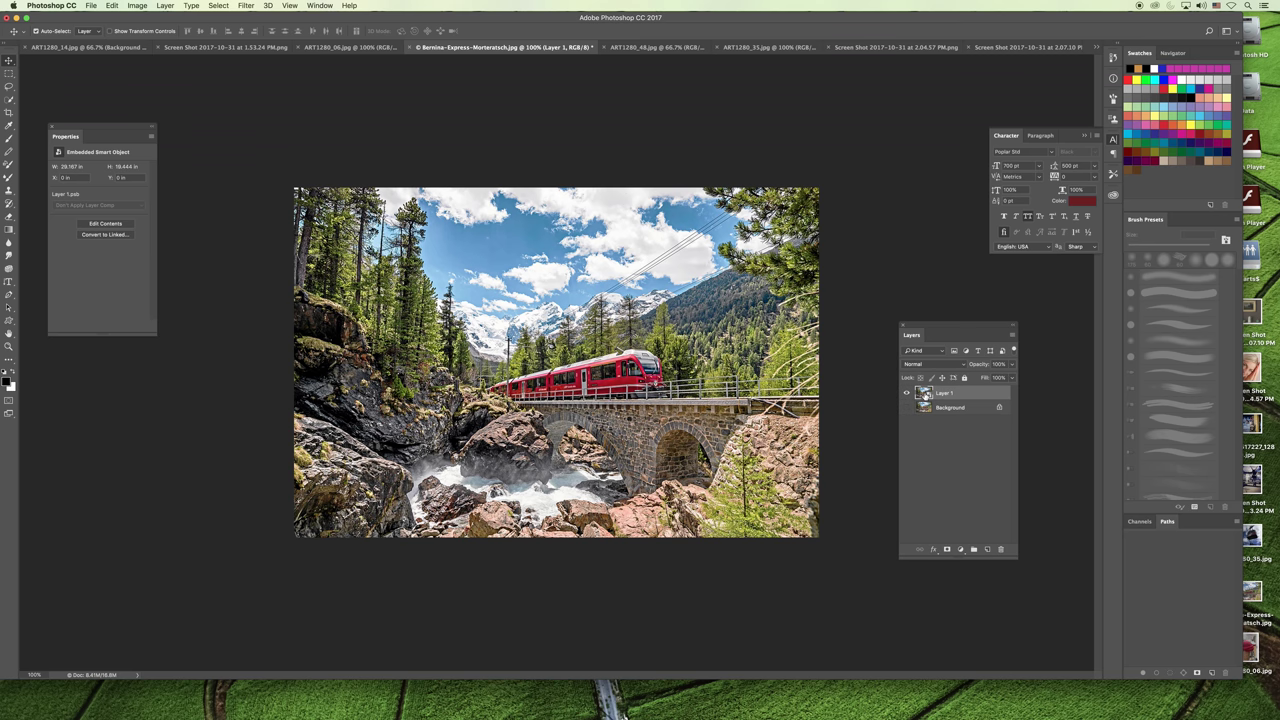
pyautogui.doubleClick(924, 394)
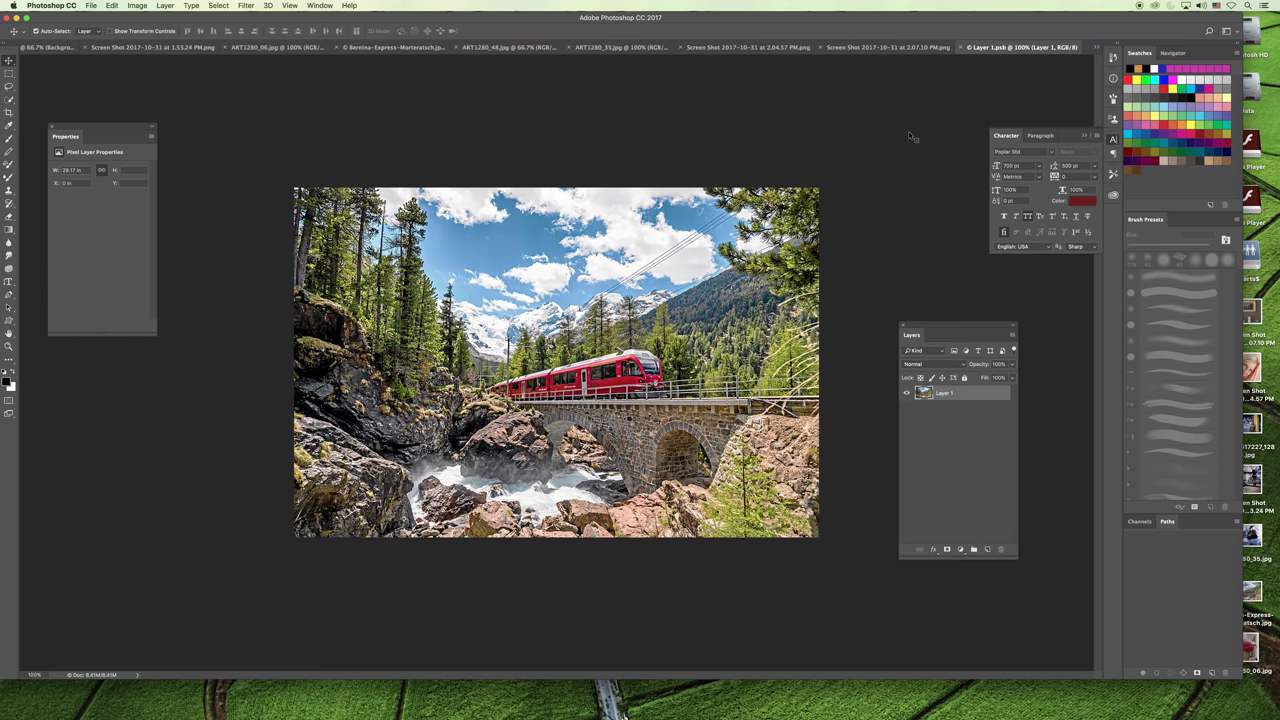
# Add a Gradient Map adjustment layer in Layer 1.psb using the Blue, Yellow, Blue preset.
pyautogui.click(960, 550)
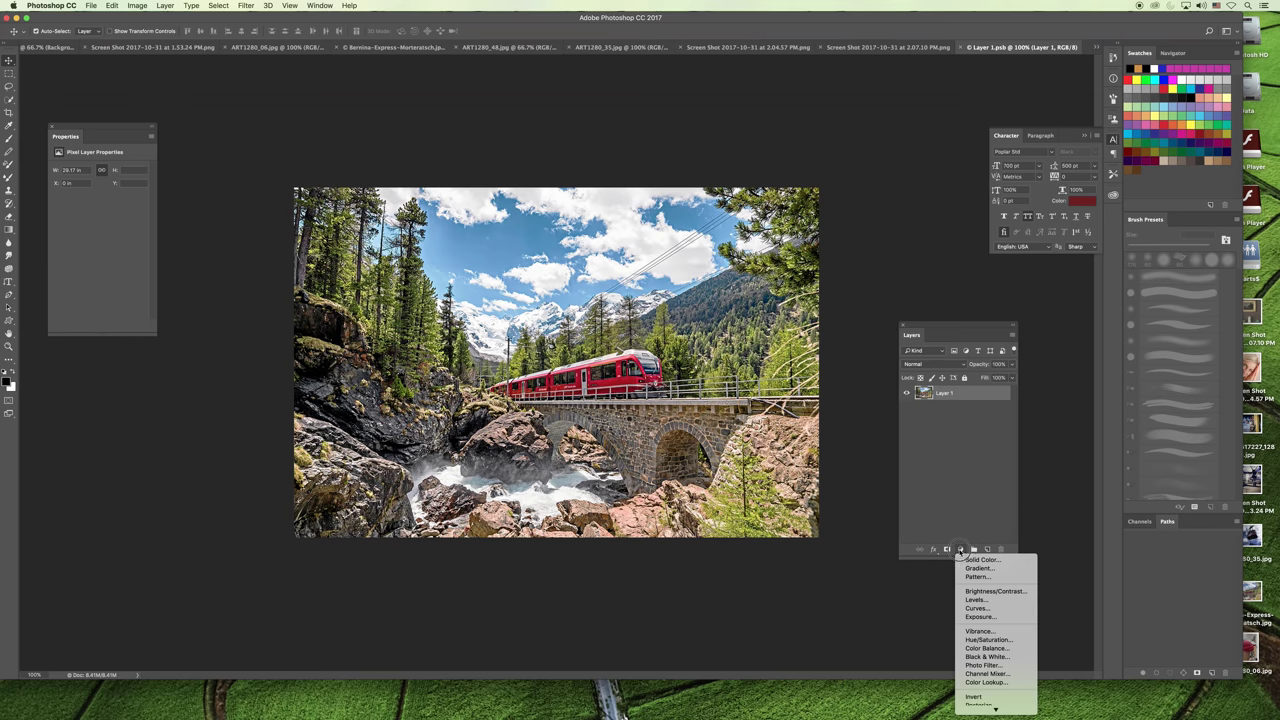
pyautogui.click(985, 568)
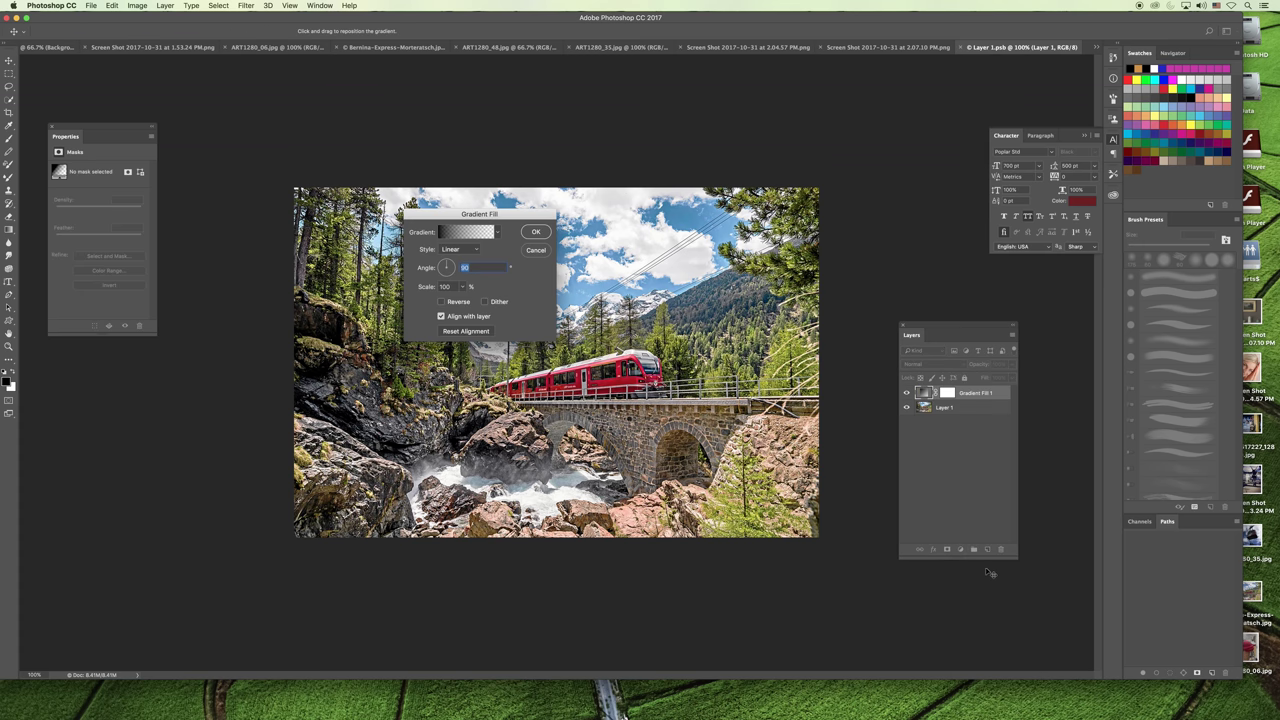
pyautogui.click(537, 250)
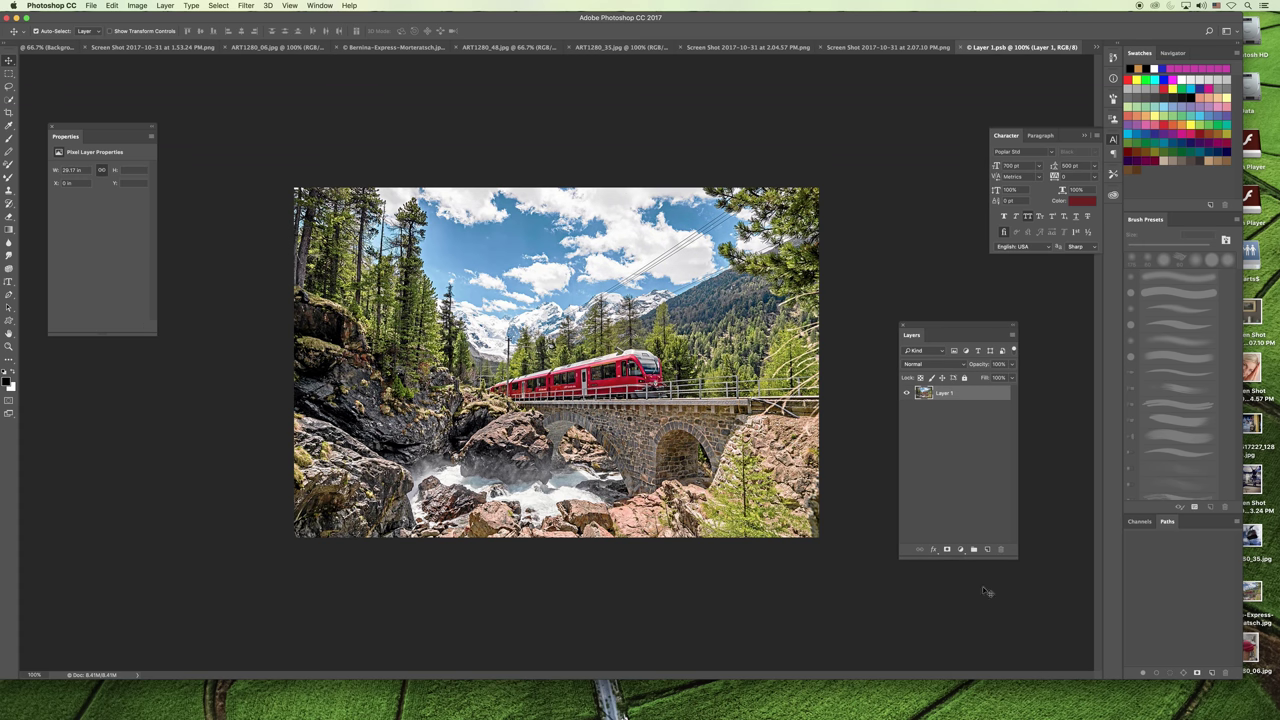
pyautogui.click(960, 550)
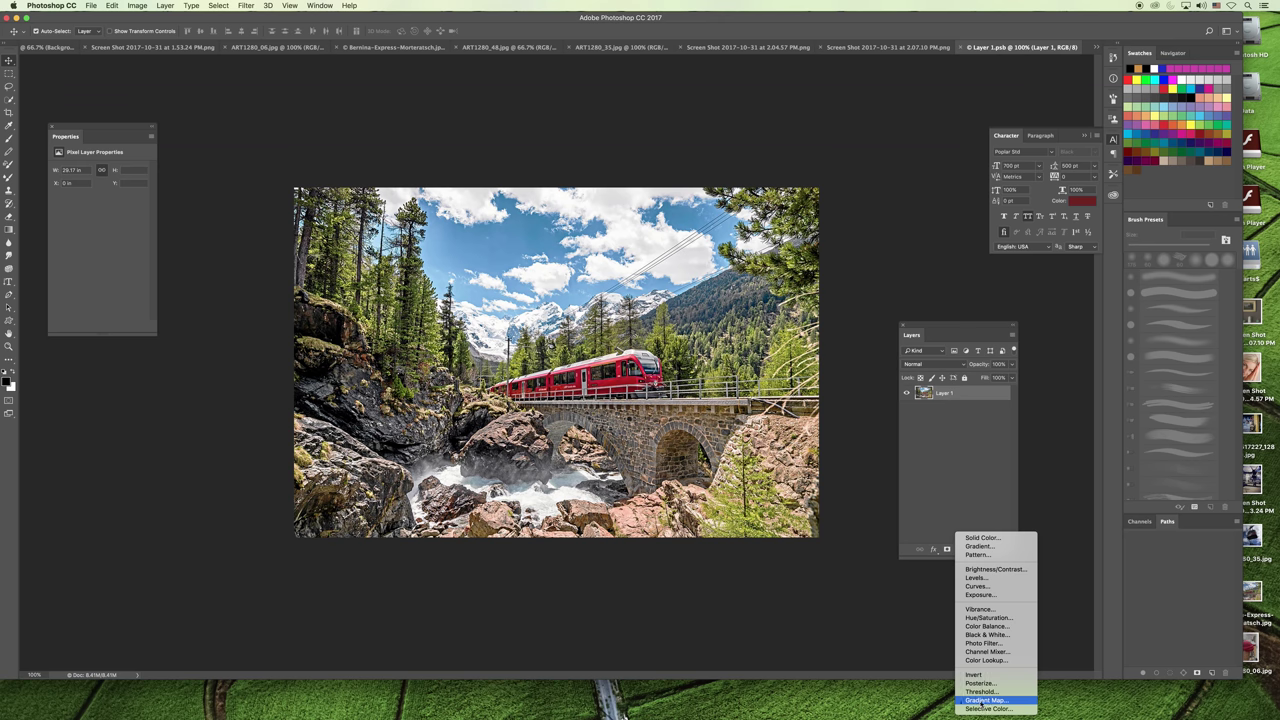
pyautogui.click(985, 699)
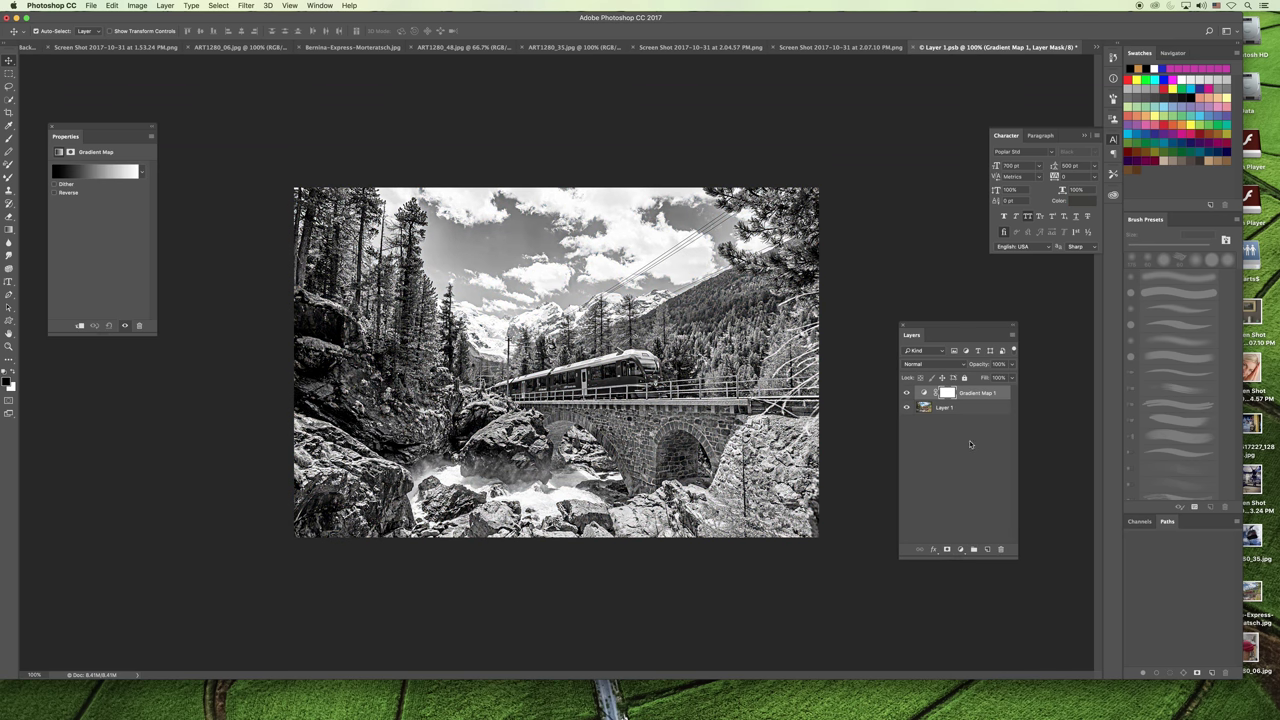
pyautogui.moveTo(113, 127); pyautogui.dragTo(824, 355)
pyautogui.click(824, 402)
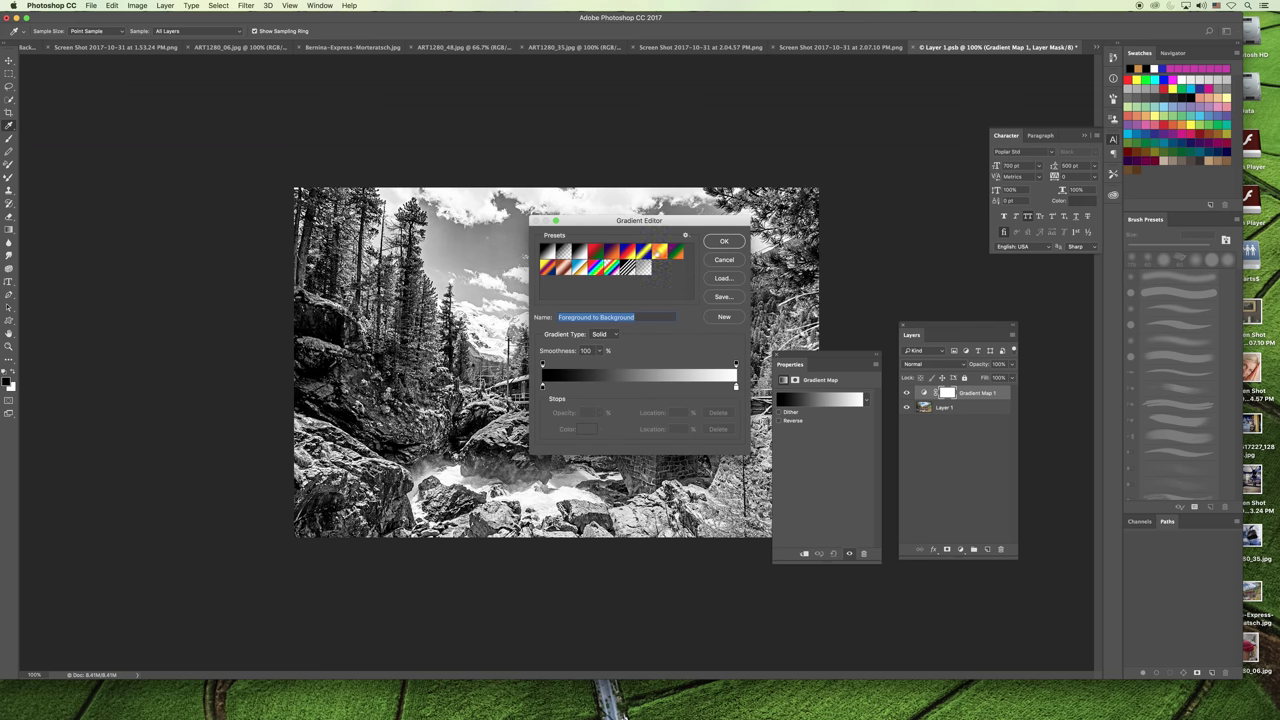
pyautogui.click(656, 255)
pyautogui.click(635, 252)
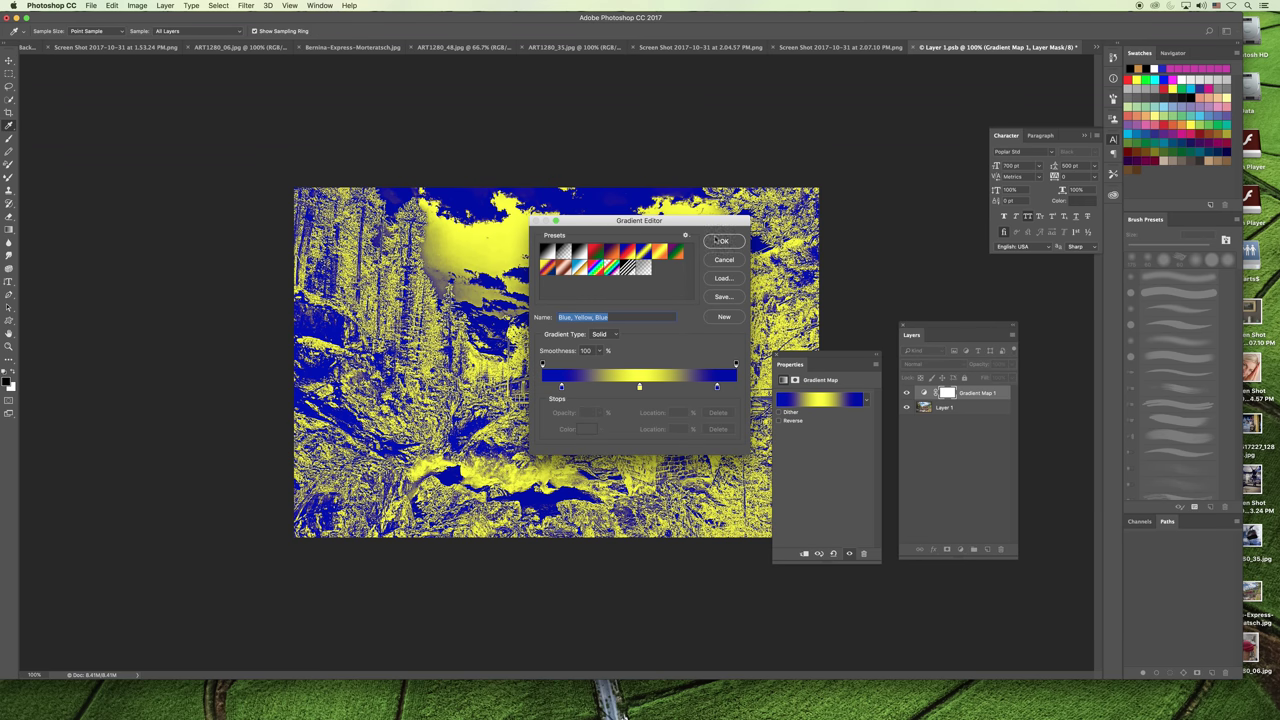
pyautogui.click(724, 241)
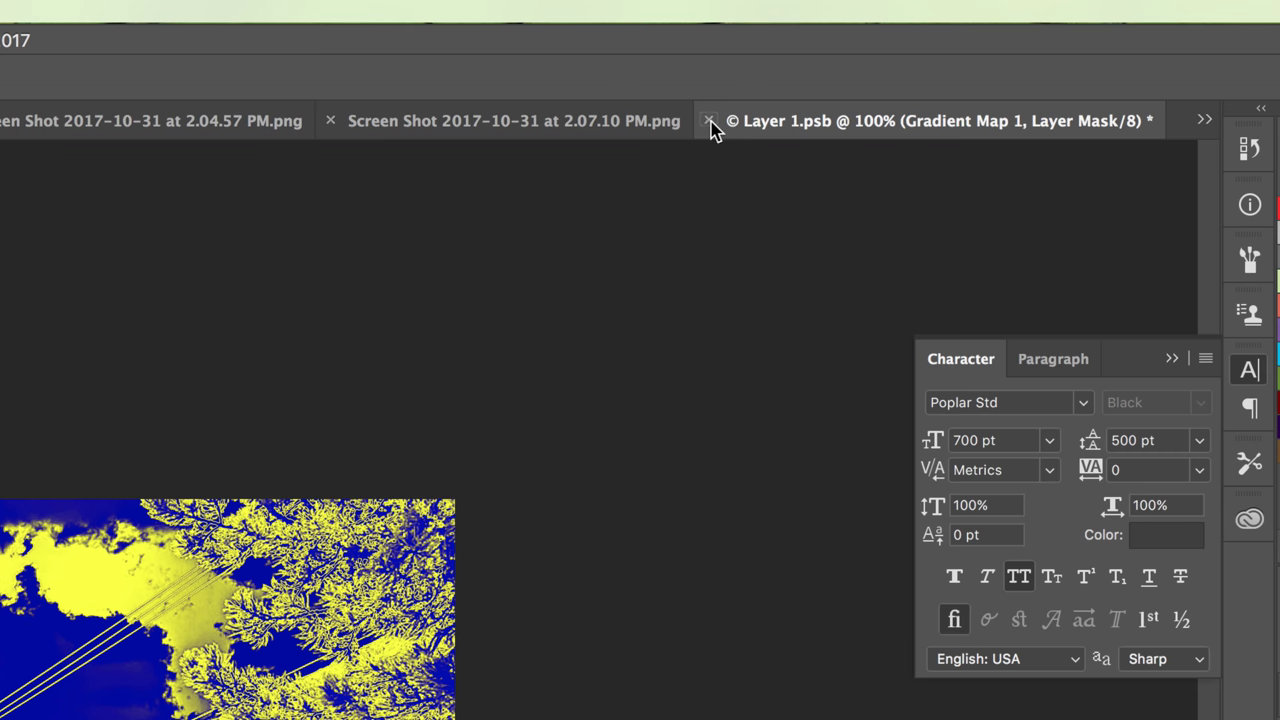
# Close and save Layer 1.psb so the gradient map appears, then reopen the smart object's contents.
pyautogui.click(708, 121)
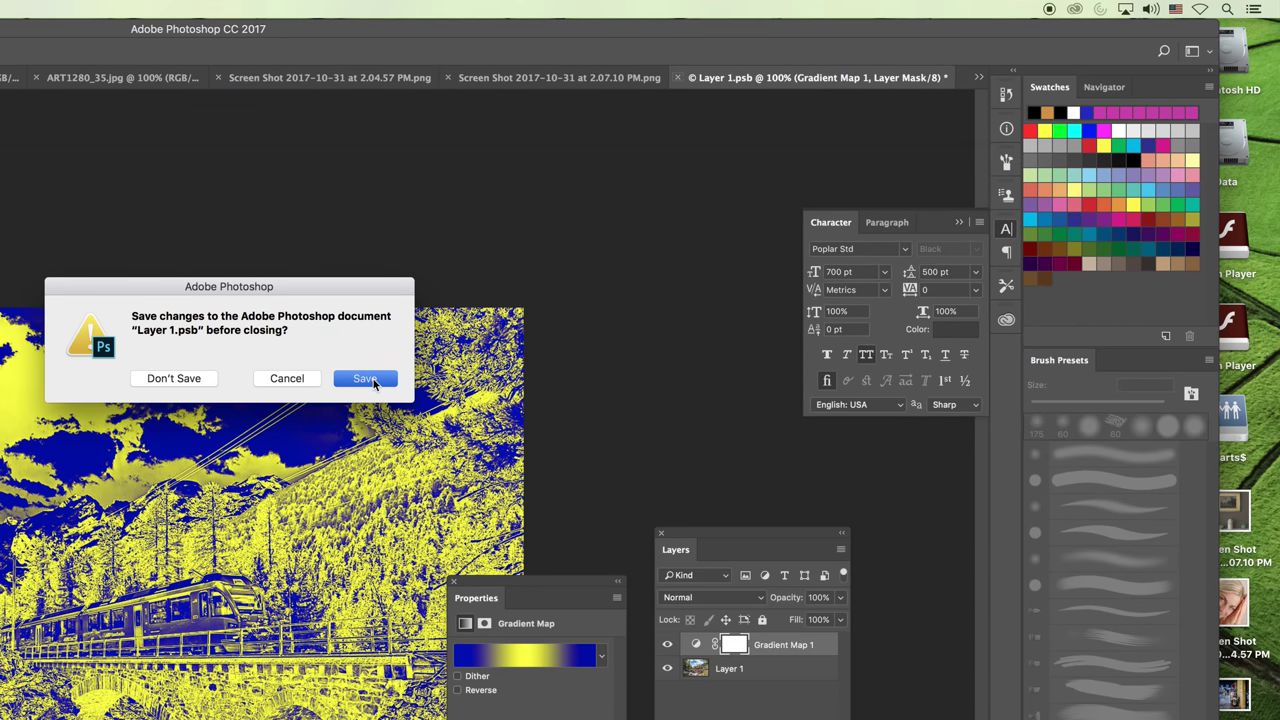
pyautogui.click(366, 379)
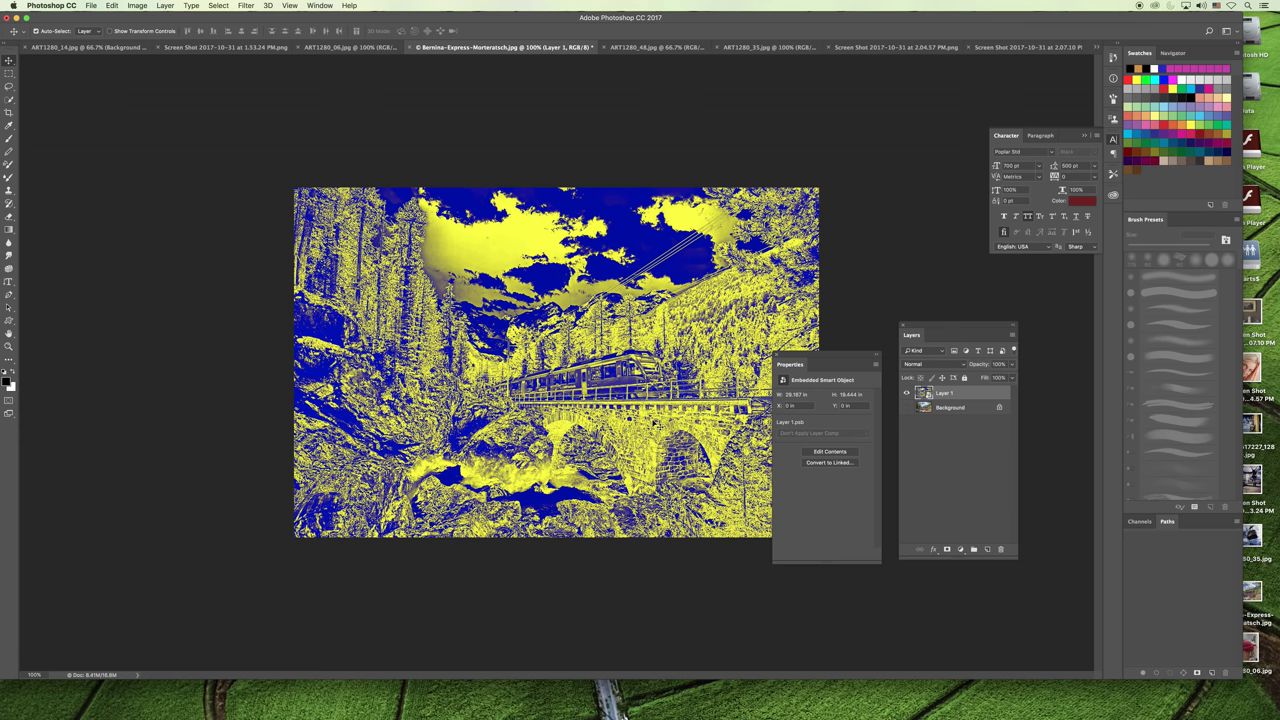
pyautogui.doubleClick(927, 396)
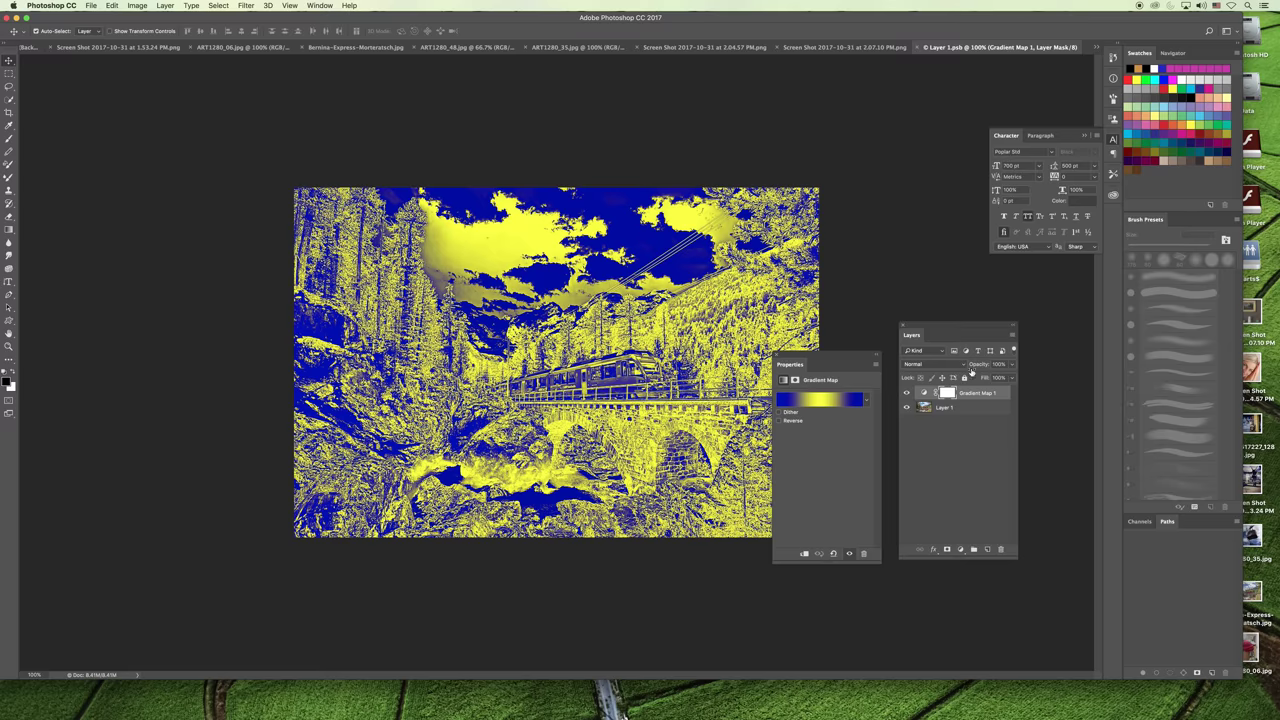
# Hide Gradient Map 1 inside the smart object, then close and save Layer 1.psb.
pyautogui.click(906, 394)
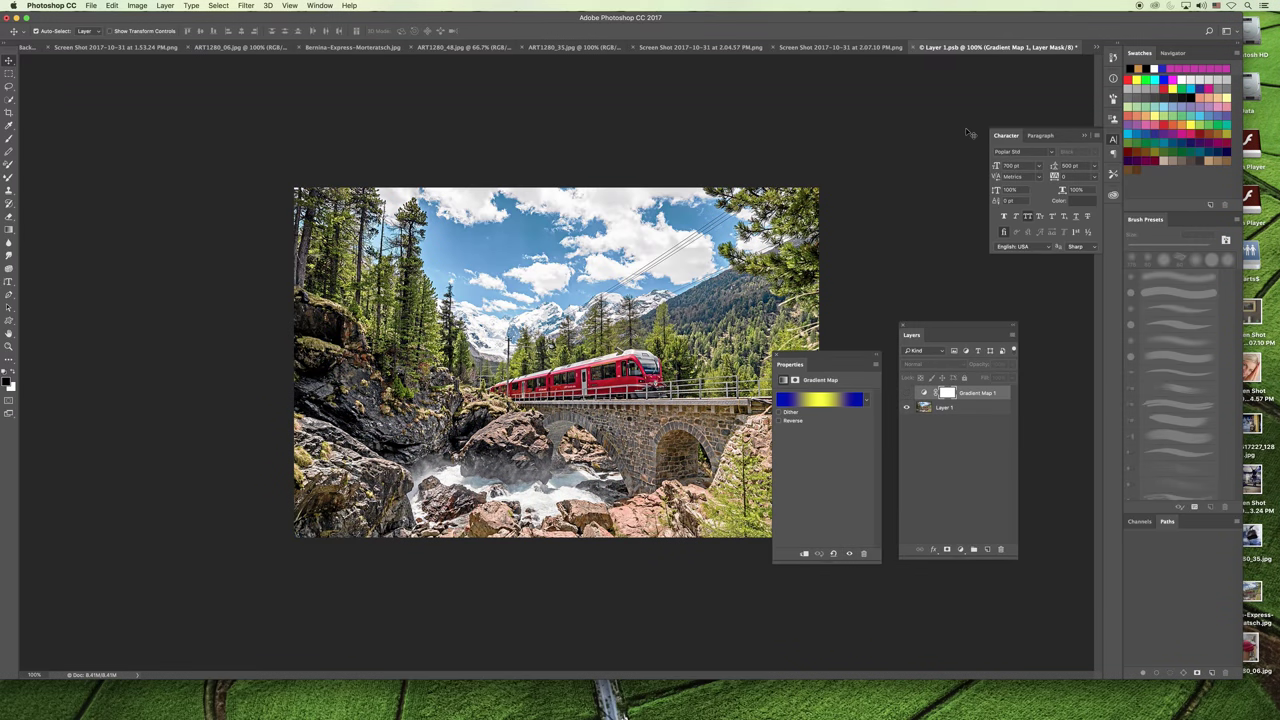
pyautogui.click(917, 48)
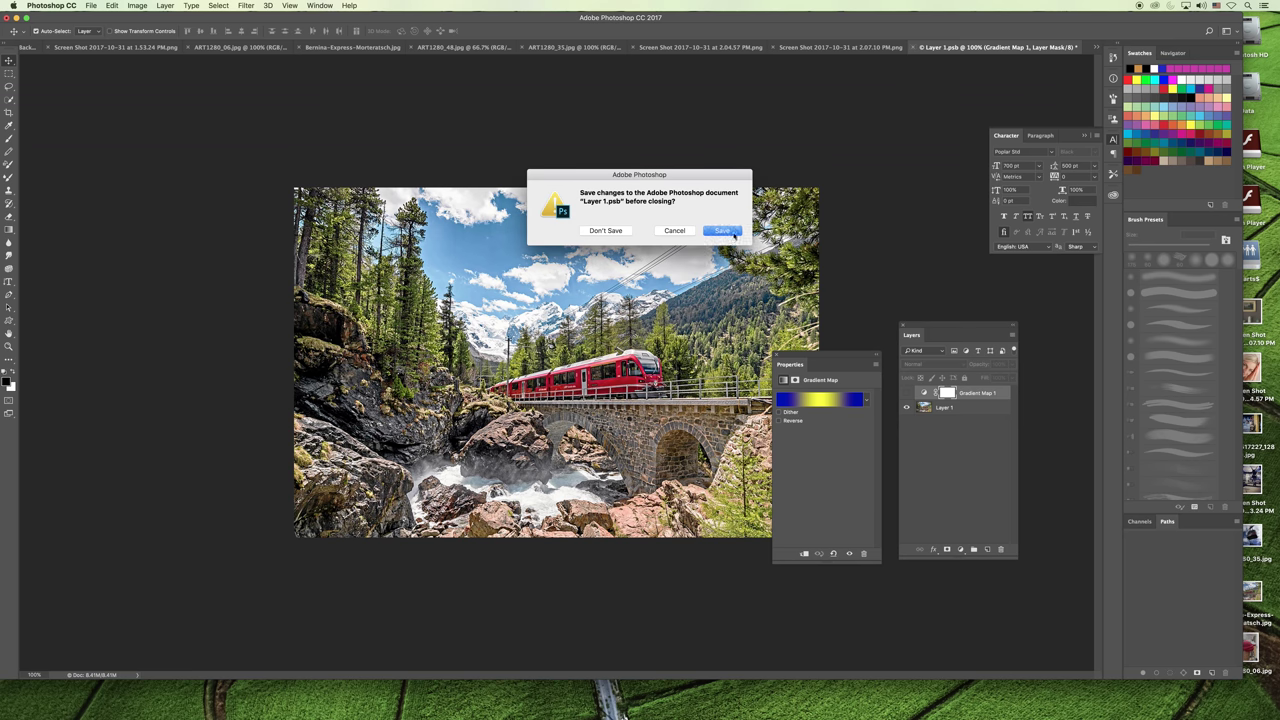
pyautogui.click(728, 231)
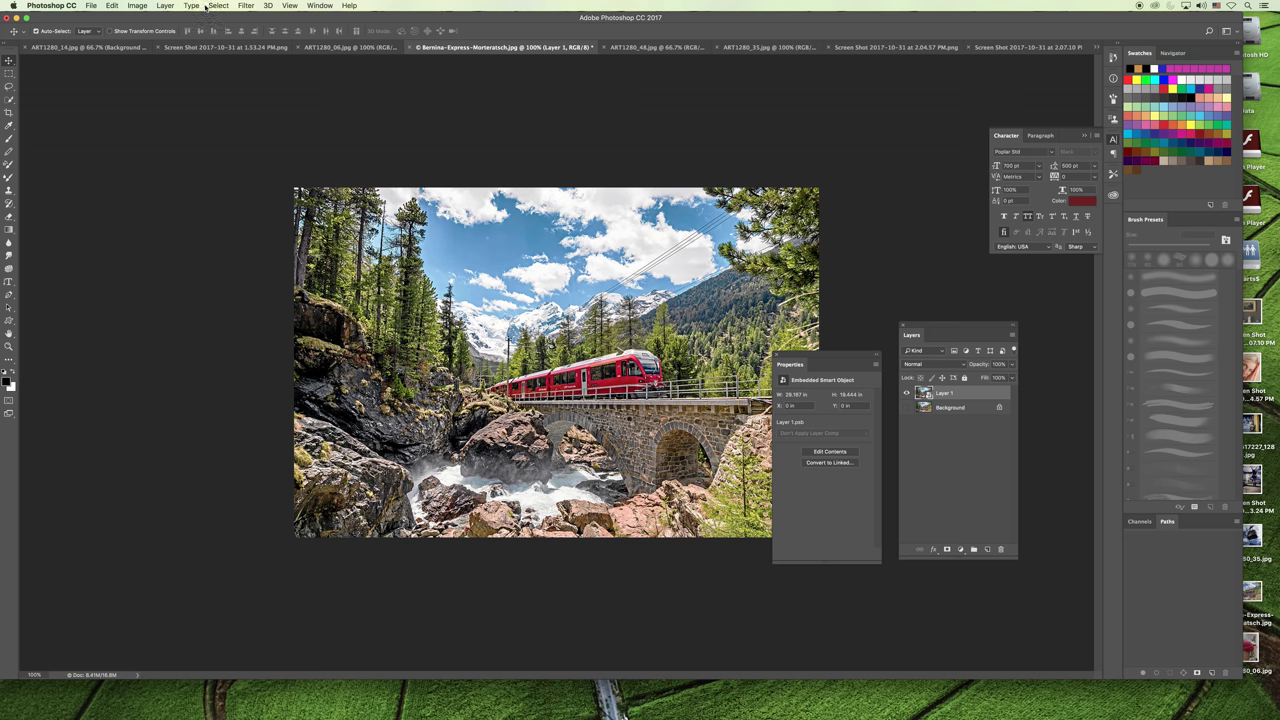
# Apply Blur Gallery > Tilt-Shift to Layer 1 as a smart filter and accept it.
pyautogui.click(246, 4)
pyautogui.moveTo(295, 204)
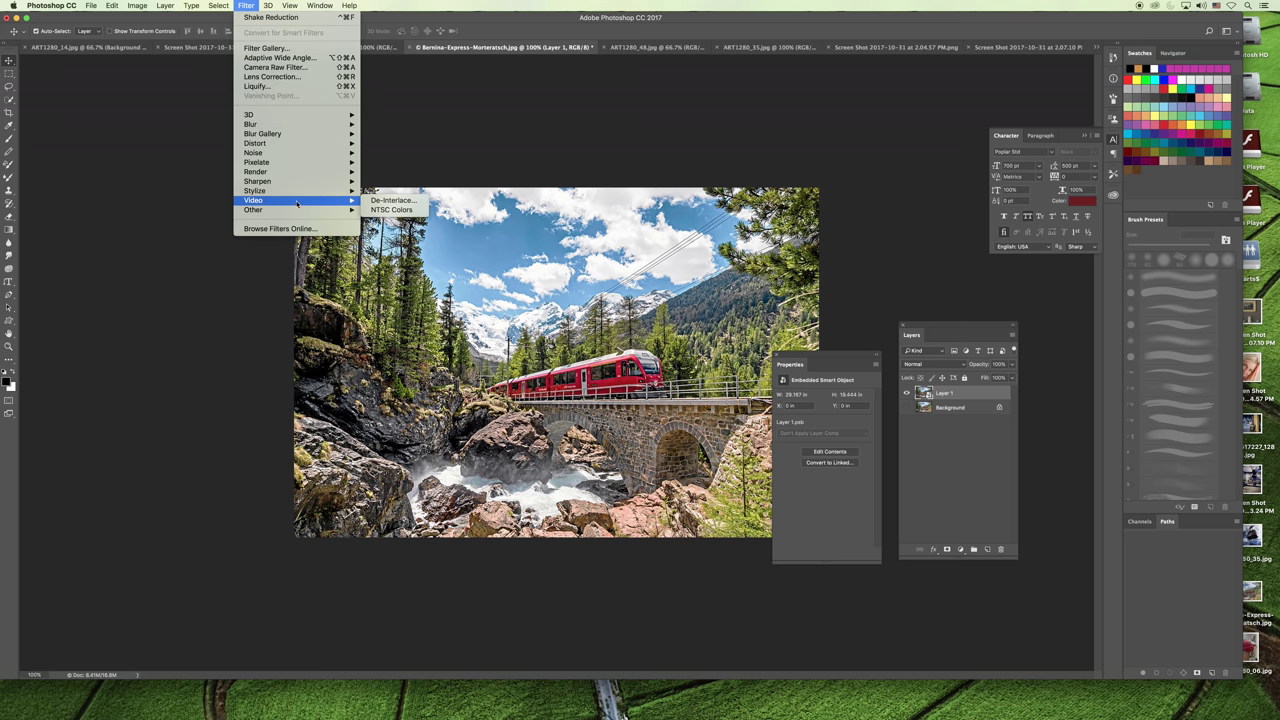
pyautogui.moveTo(310, 133)
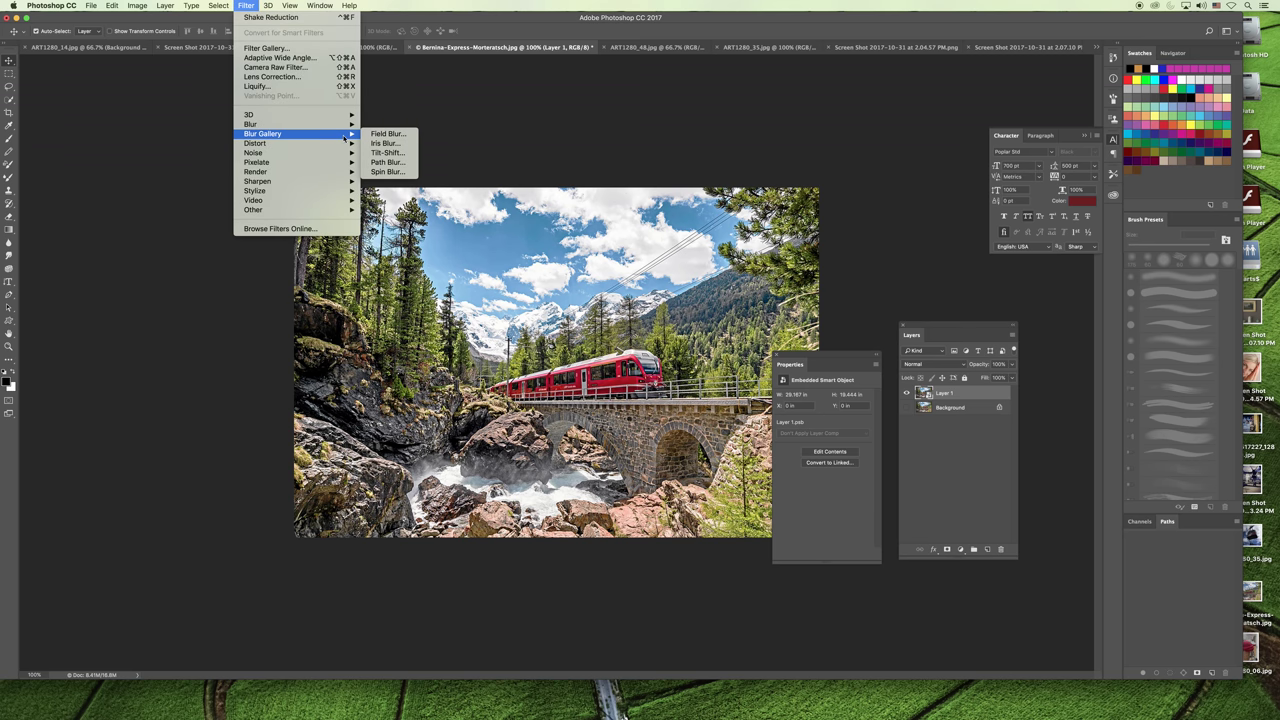
pyautogui.click(403, 153)
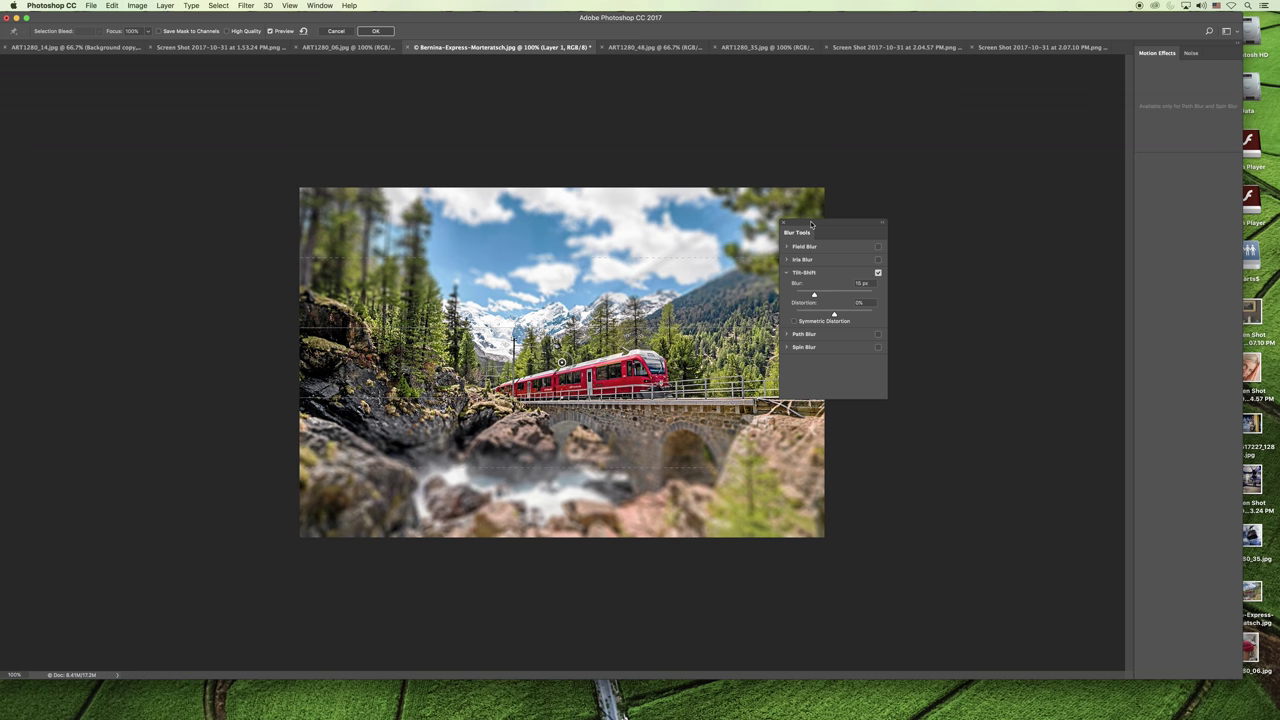
pyautogui.moveTo(811, 224); pyautogui.dragTo(957, 230)
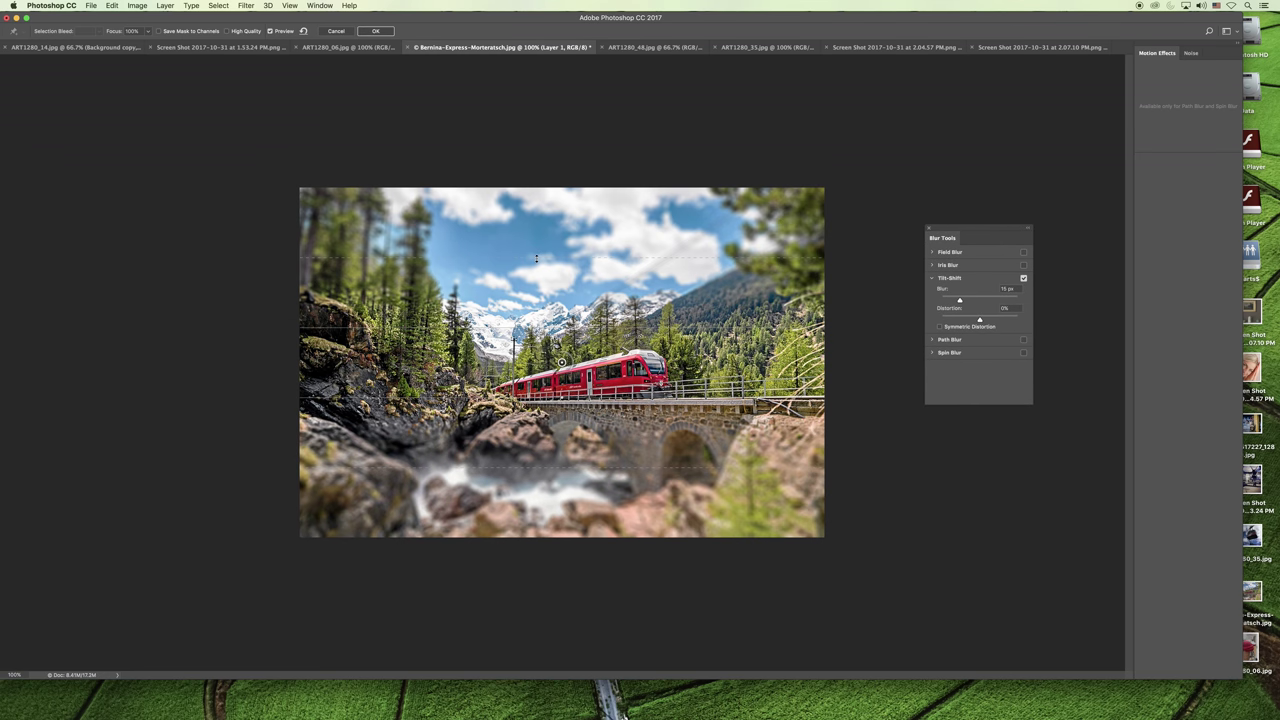
pyautogui.click(375, 31)
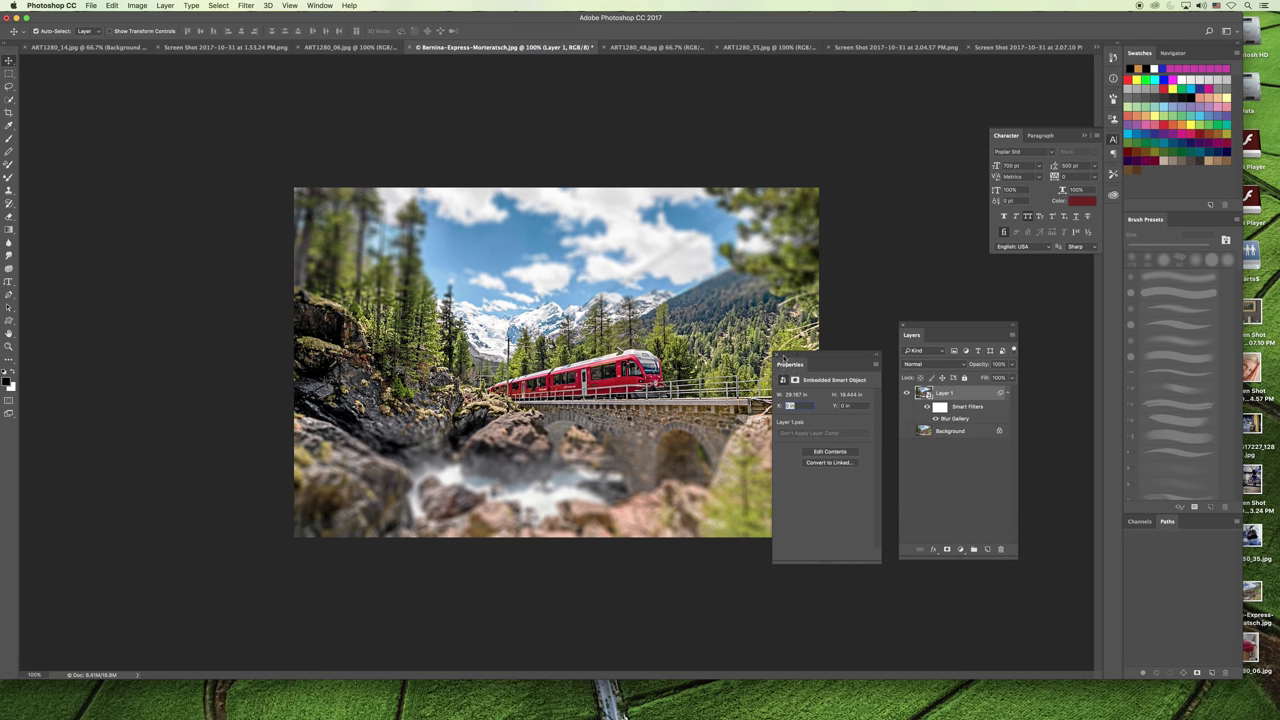
pyautogui.click(784, 357)
# Drag the Tilt-Shift Blur slider above 10 px to strengthen the blur above and below the train.
pyautogui.moveTo(946, 324); pyautogui.dragTo(824, 262)
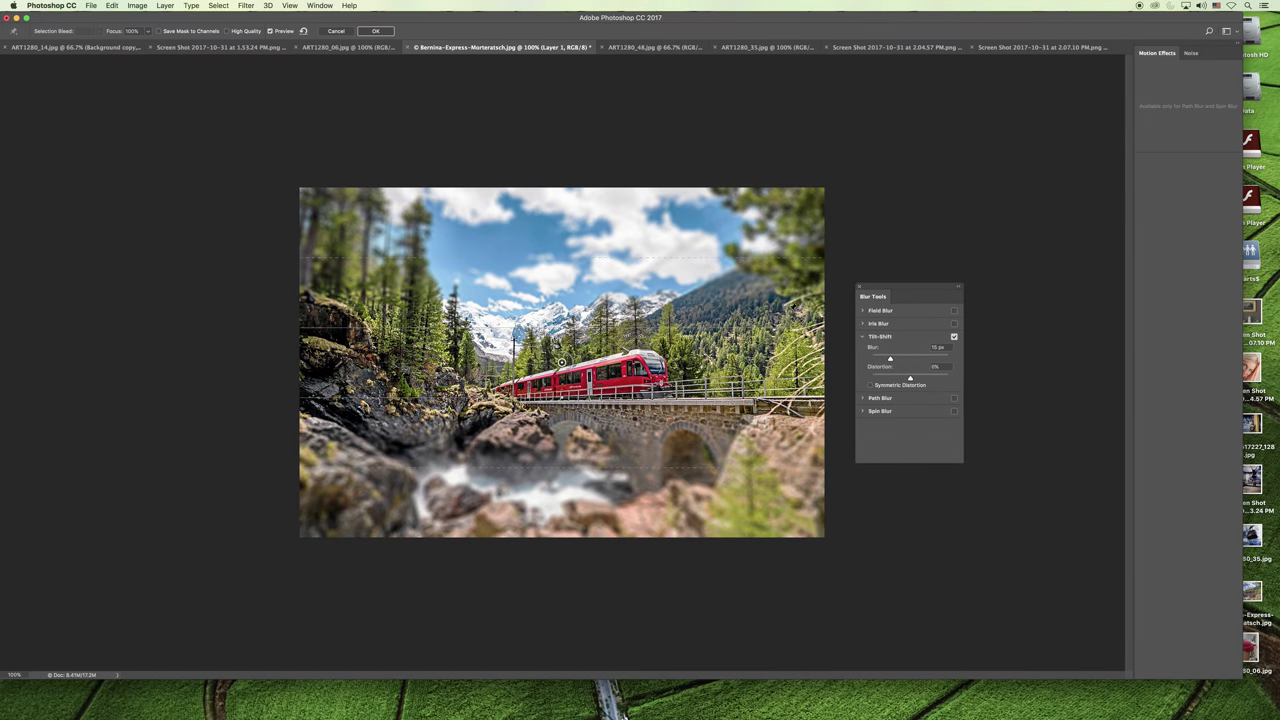
pyautogui.moveTo(891, 360)
pyautogui.mouseDown()
pyautogui.moveTo(918, 360)
pyautogui.moveTo(884, 360)
pyautogui.mouseUp()
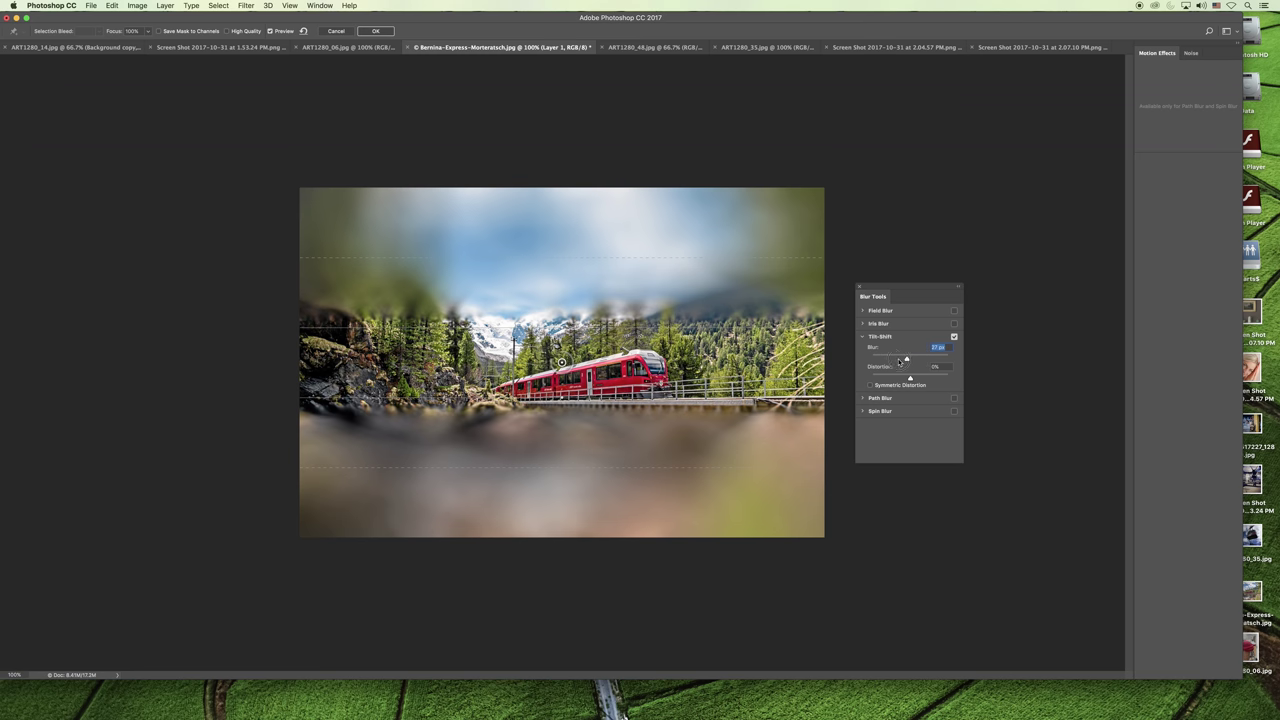
pyautogui.click(376, 32)
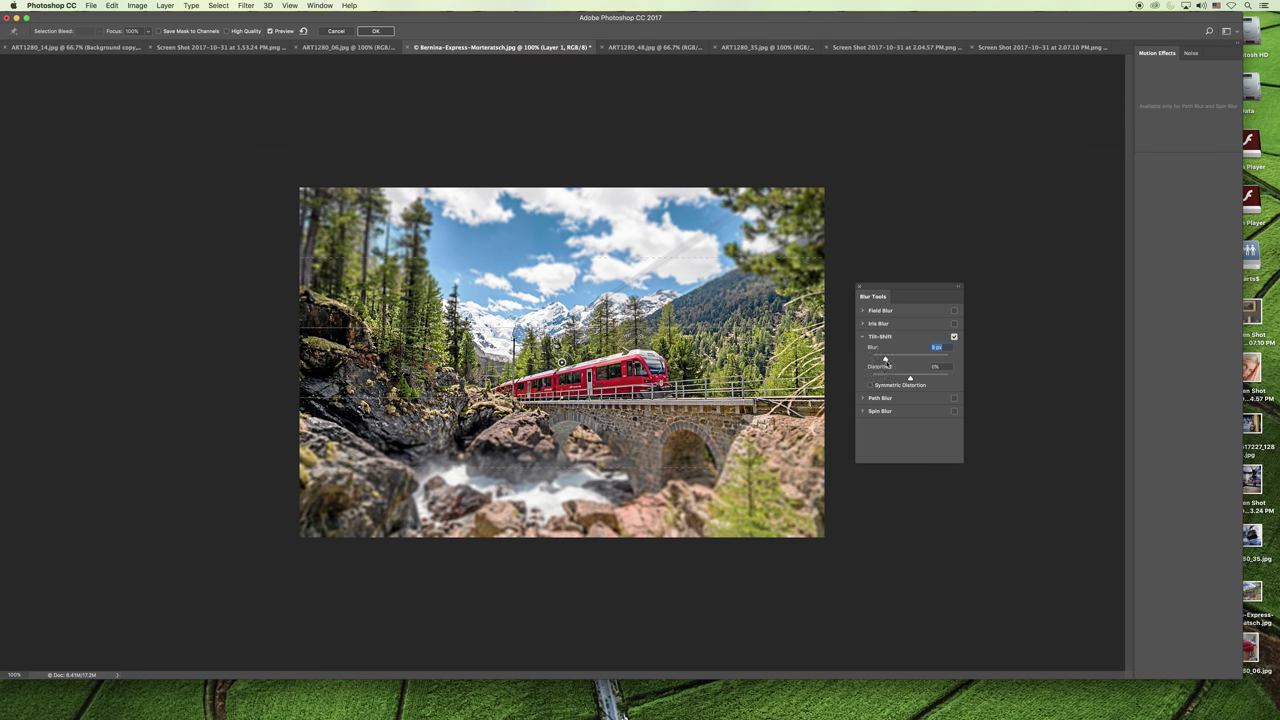
pyautogui.moveTo(884, 360); pyautogui.dragTo(897, 360)
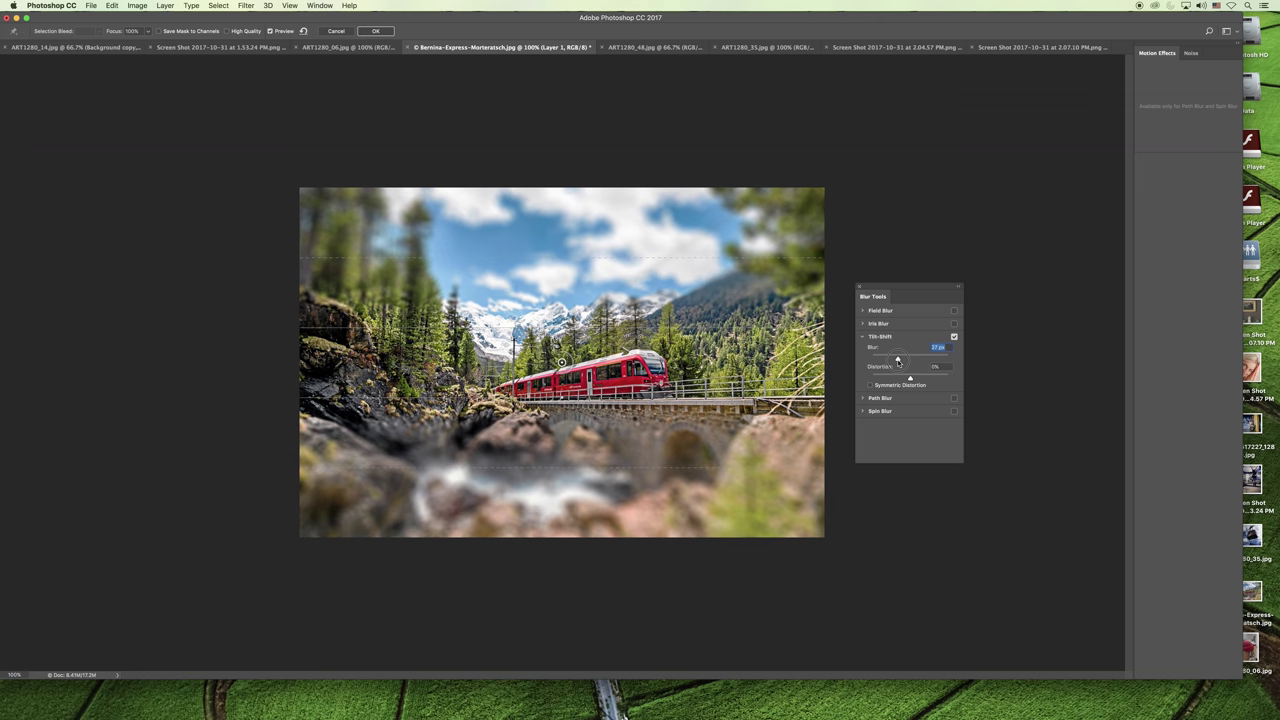
# Commit the retuned tilt-shift blur, then toggle the Blur Gallery smart filter off, on, and off.
pyautogui.click(378, 31)
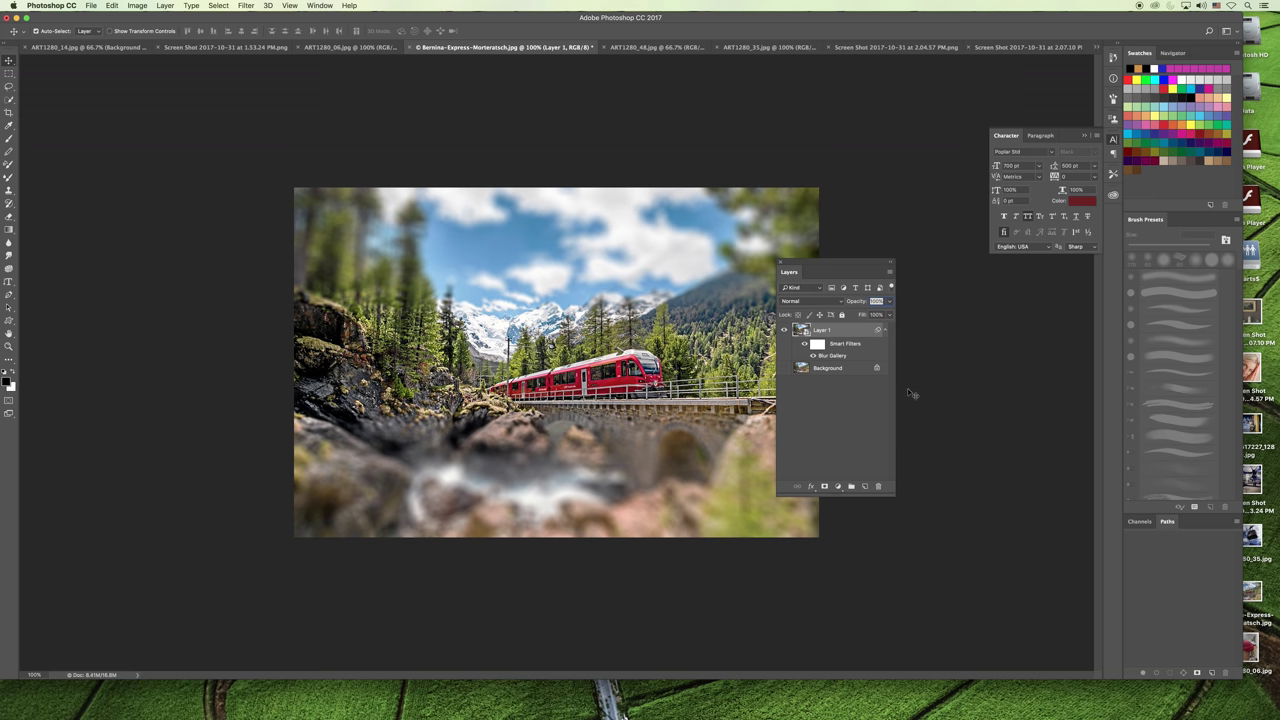
pyautogui.click(812, 356)
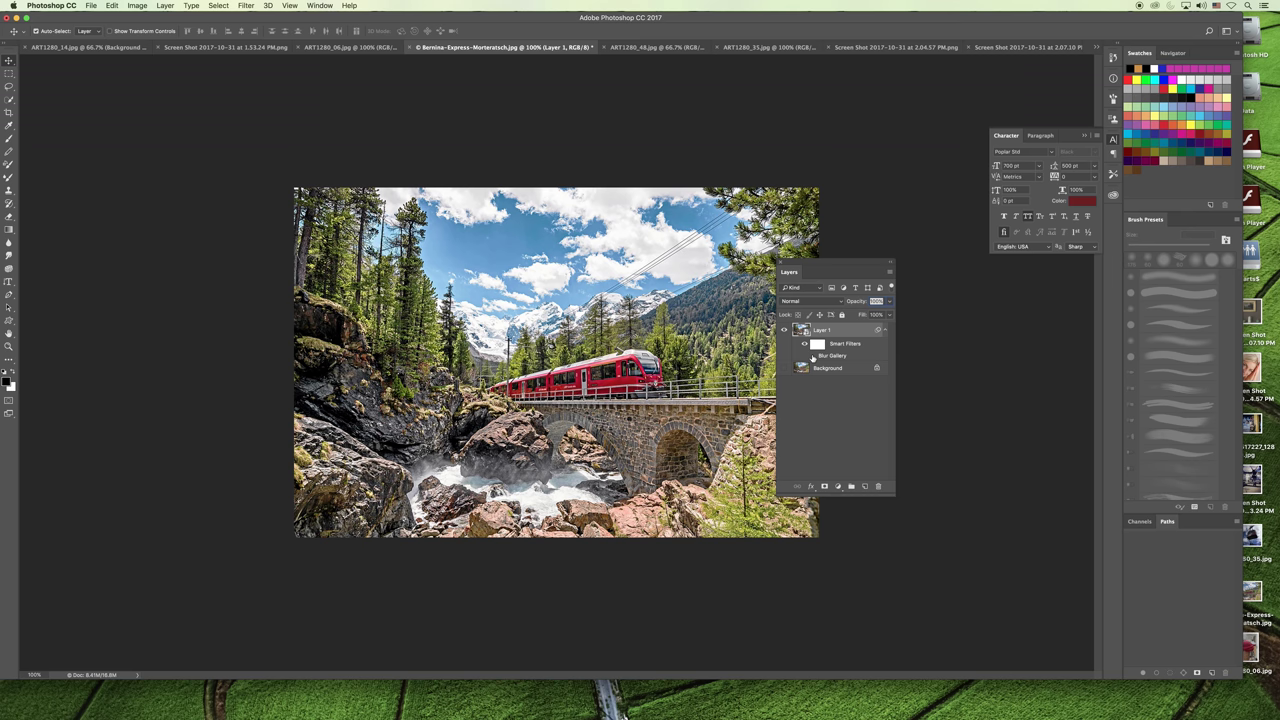
pyautogui.click(812, 356)
pyautogui.click(812, 356)
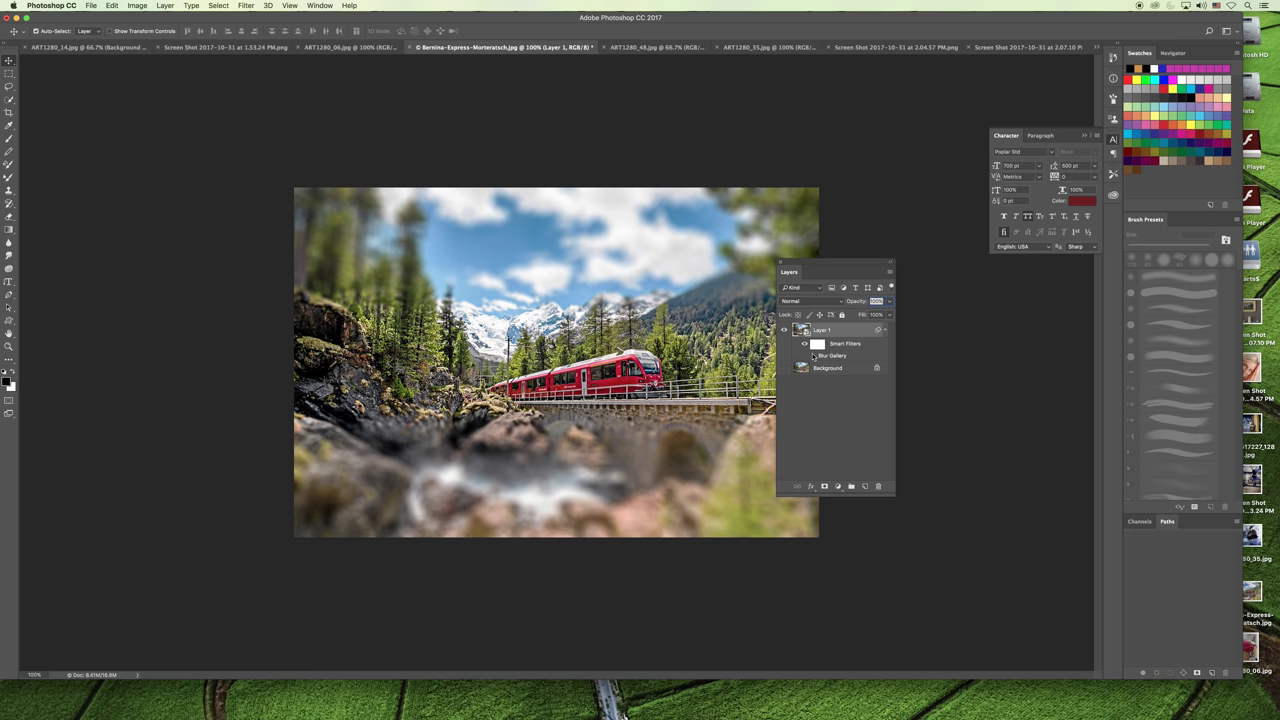